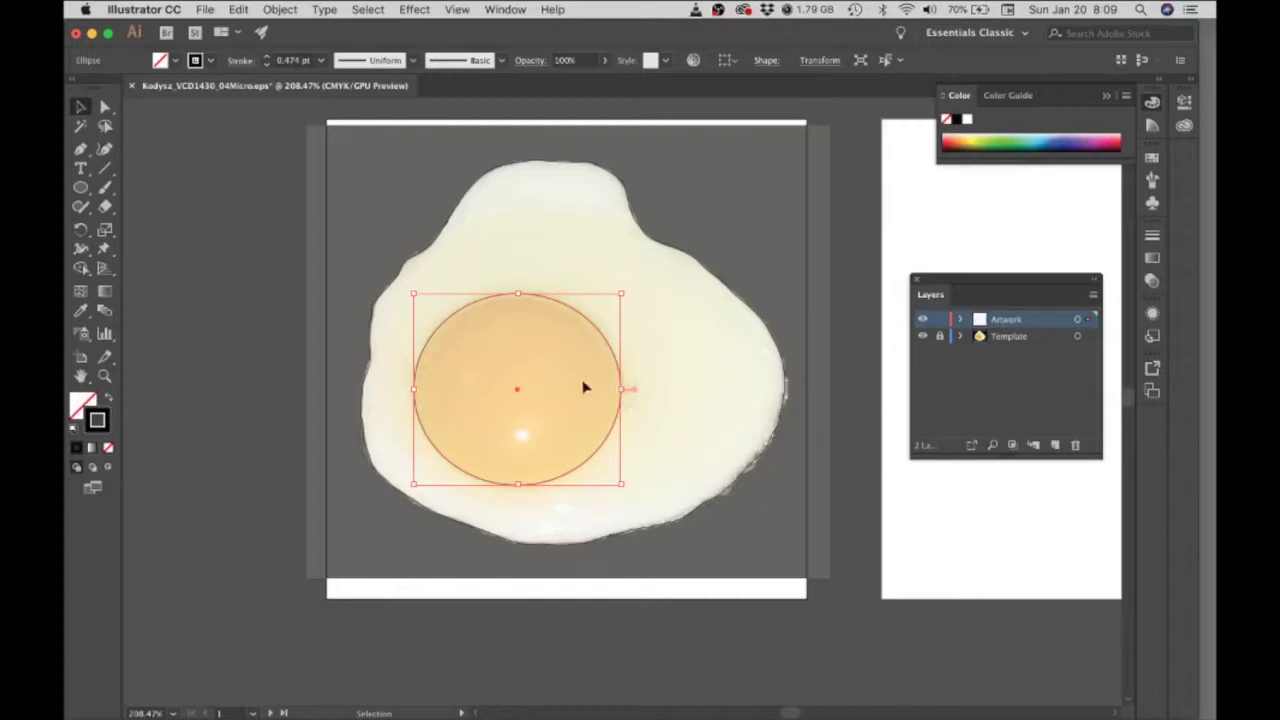
# Close the Color mixer panel.
pyautogui.click(1158, 104)
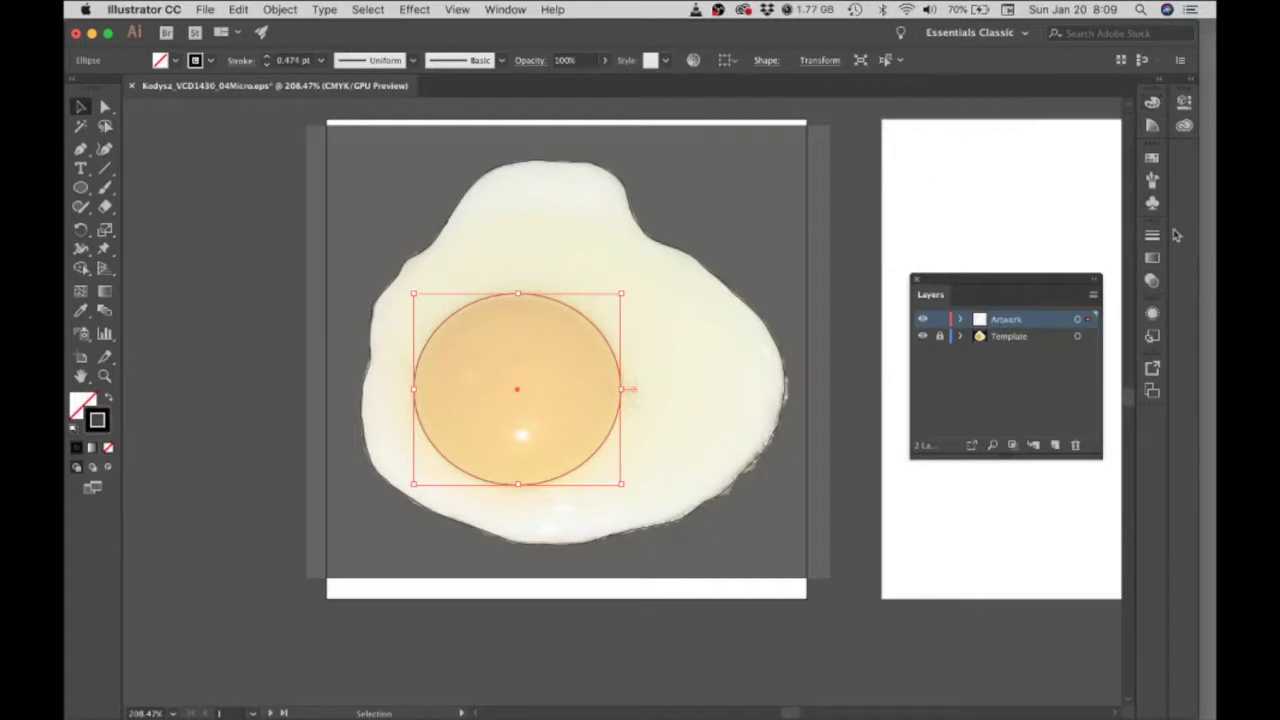
# Open and enlarge the Swatches panel, then open the Foods > Vegetables swatch library.
pyautogui.click(1152, 161)
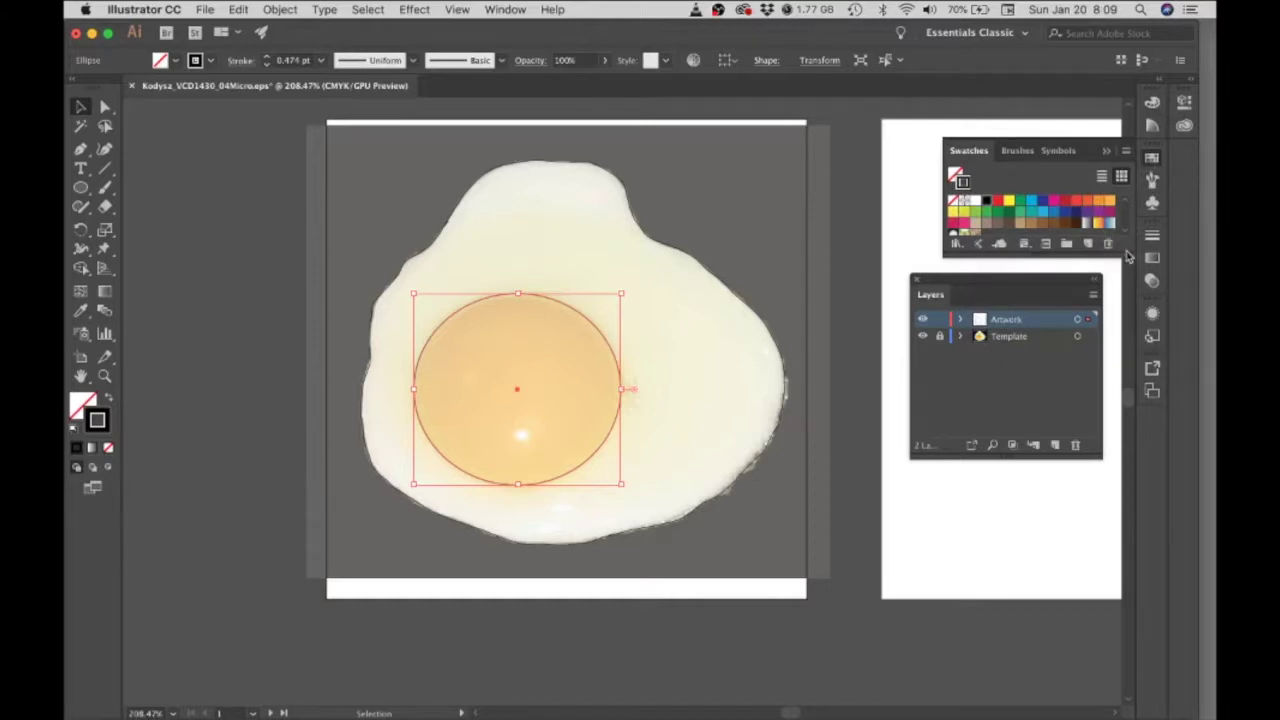
pyautogui.moveTo(1126, 256); pyautogui.dragTo(1126, 316)
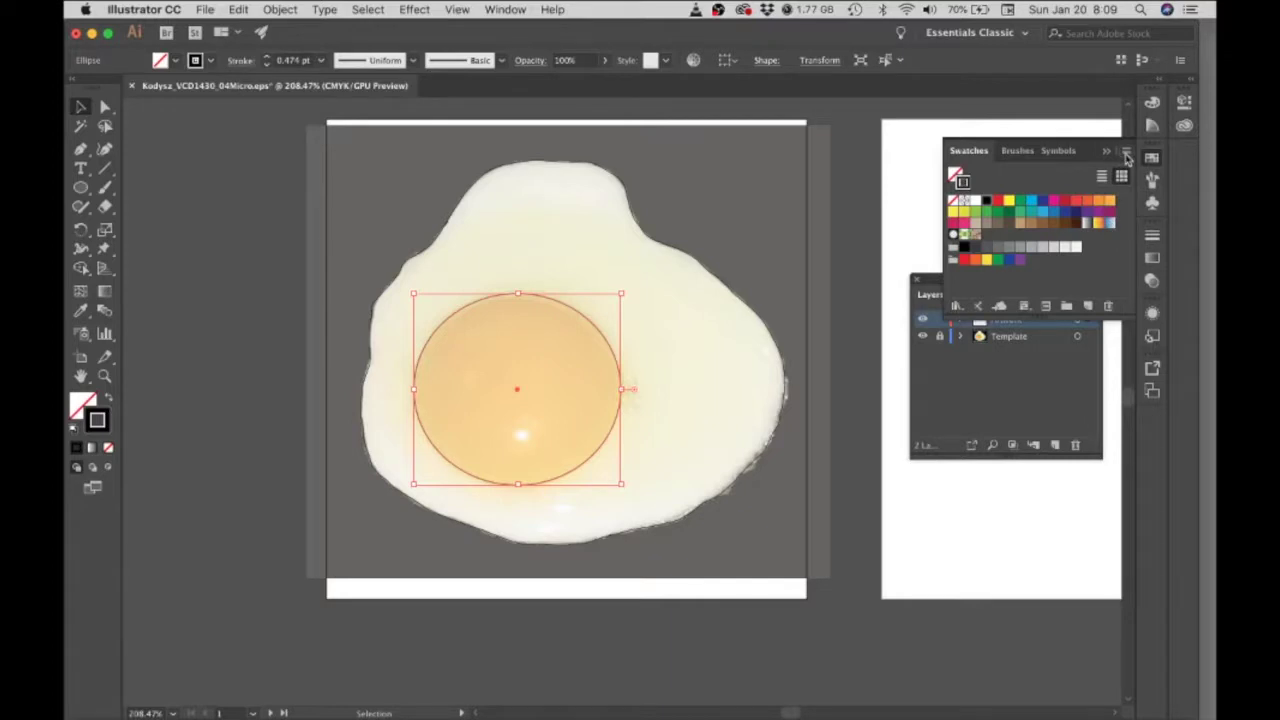
pyautogui.click(1127, 156)
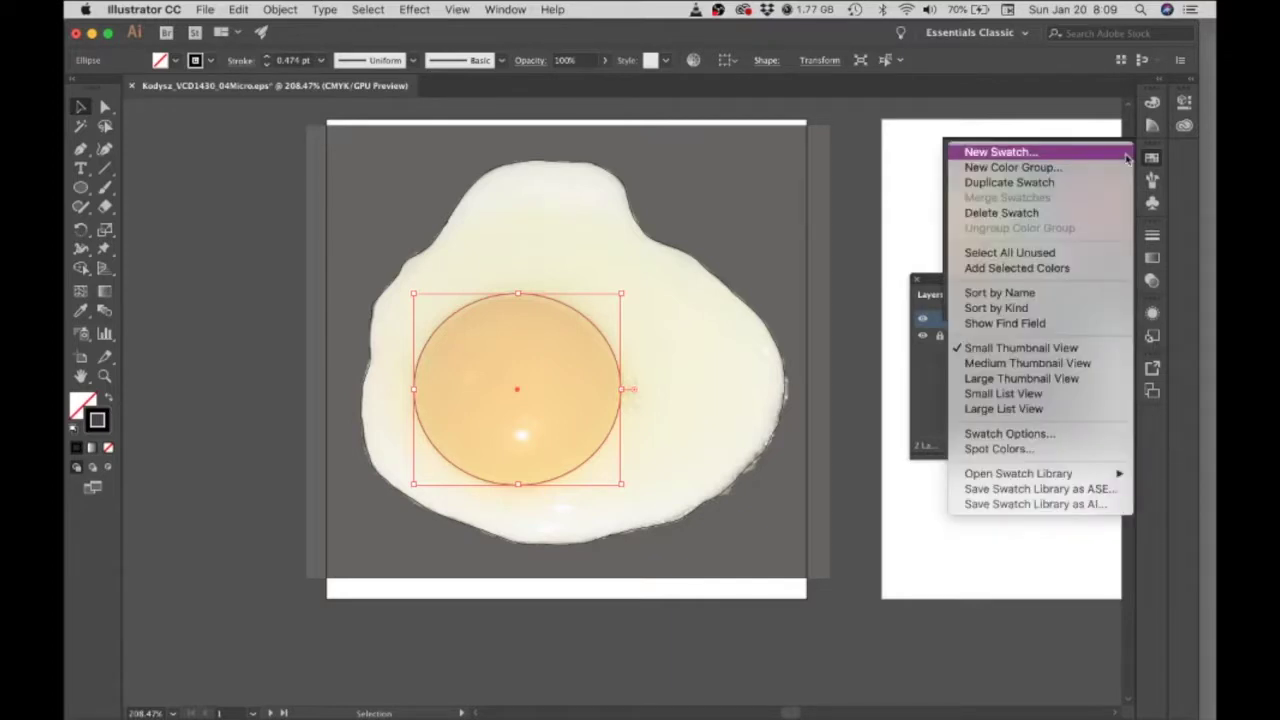
pyautogui.moveTo(1090, 478)
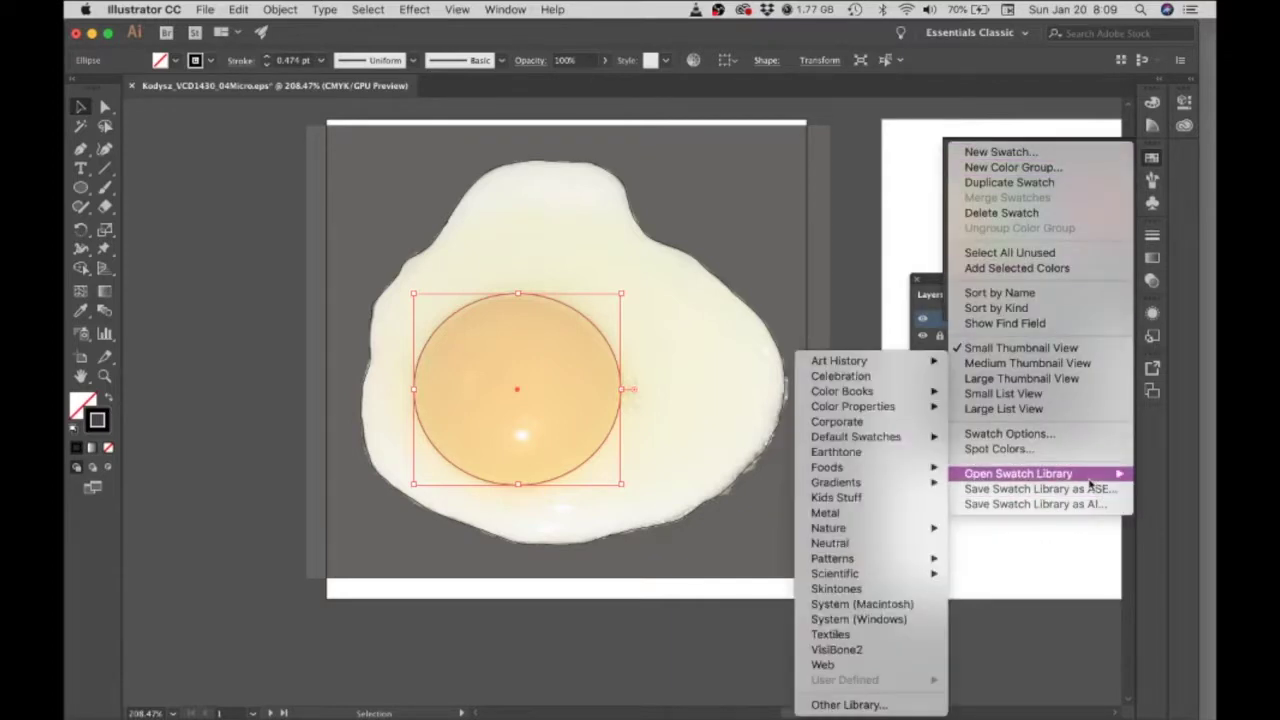
pyautogui.moveTo(847, 565)
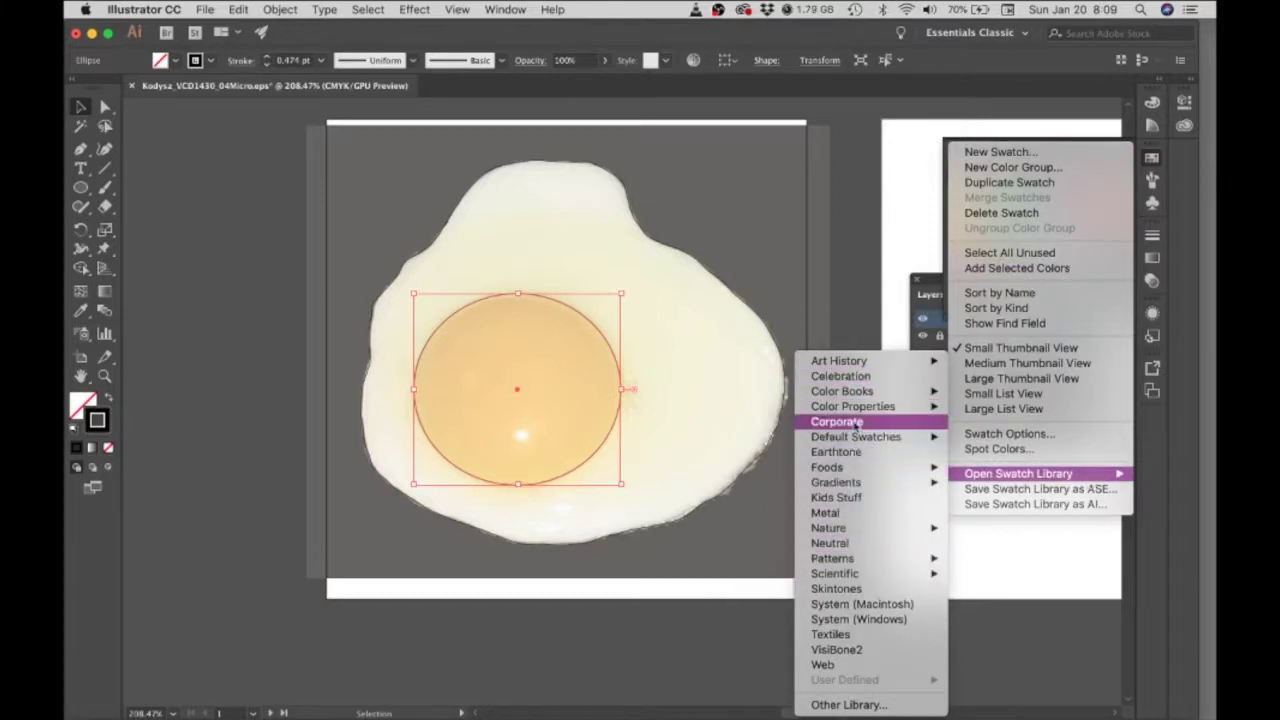
pyautogui.moveTo(853, 474)
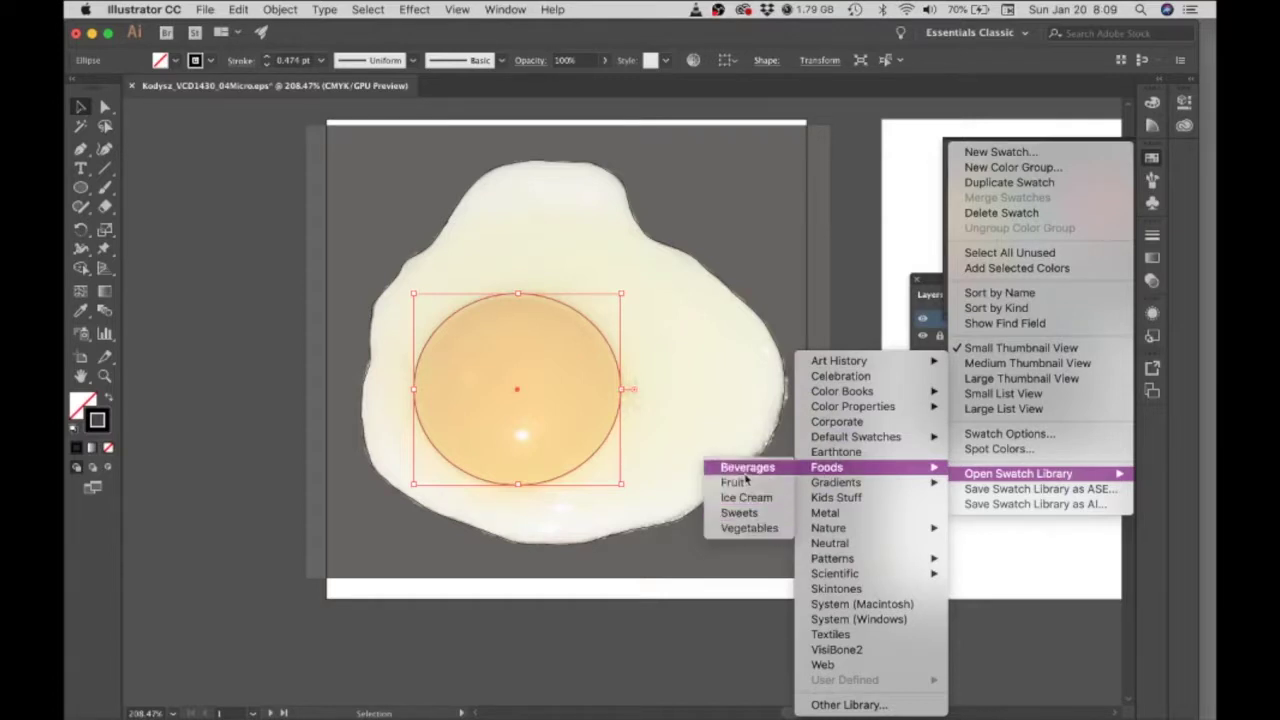
pyautogui.click(752, 528)
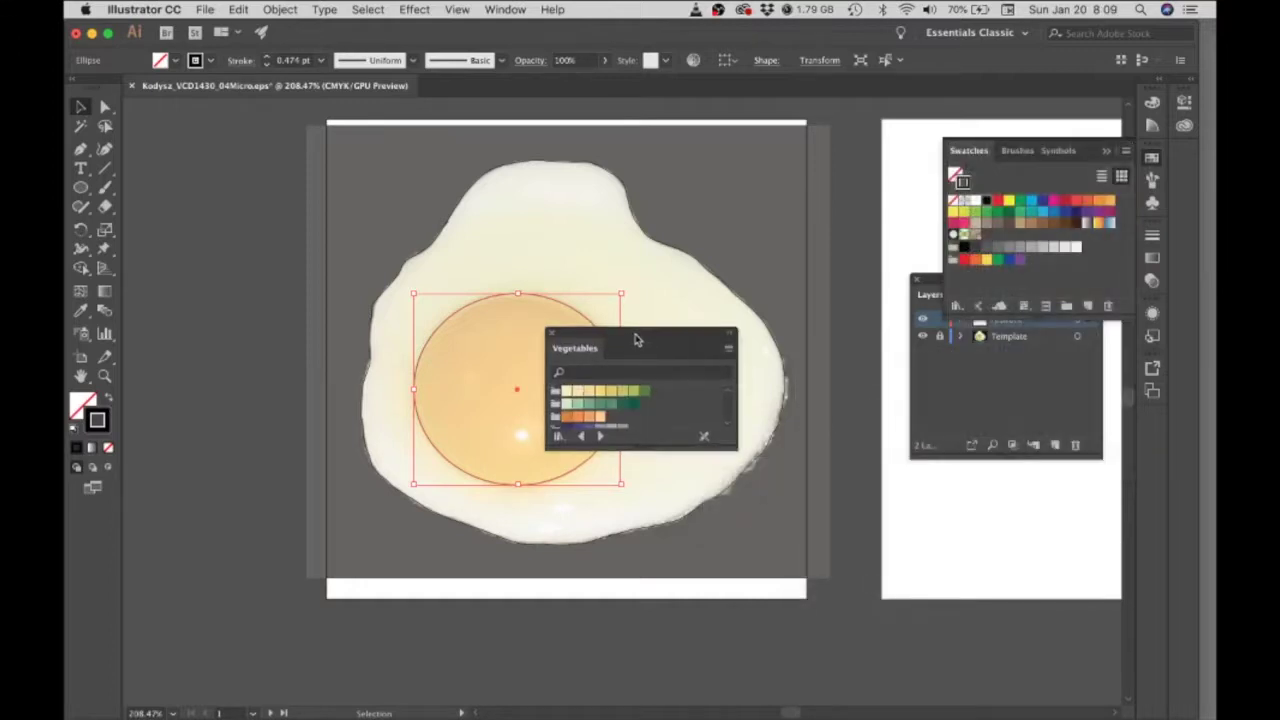
# Move the Vegetables library off the yolk to the right and resize it taller to show every group.
pyautogui.moveTo(634, 340); pyautogui.dragTo(772, 207)
pyautogui.moveTo(863, 309); pyautogui.dragTo(871, 490)
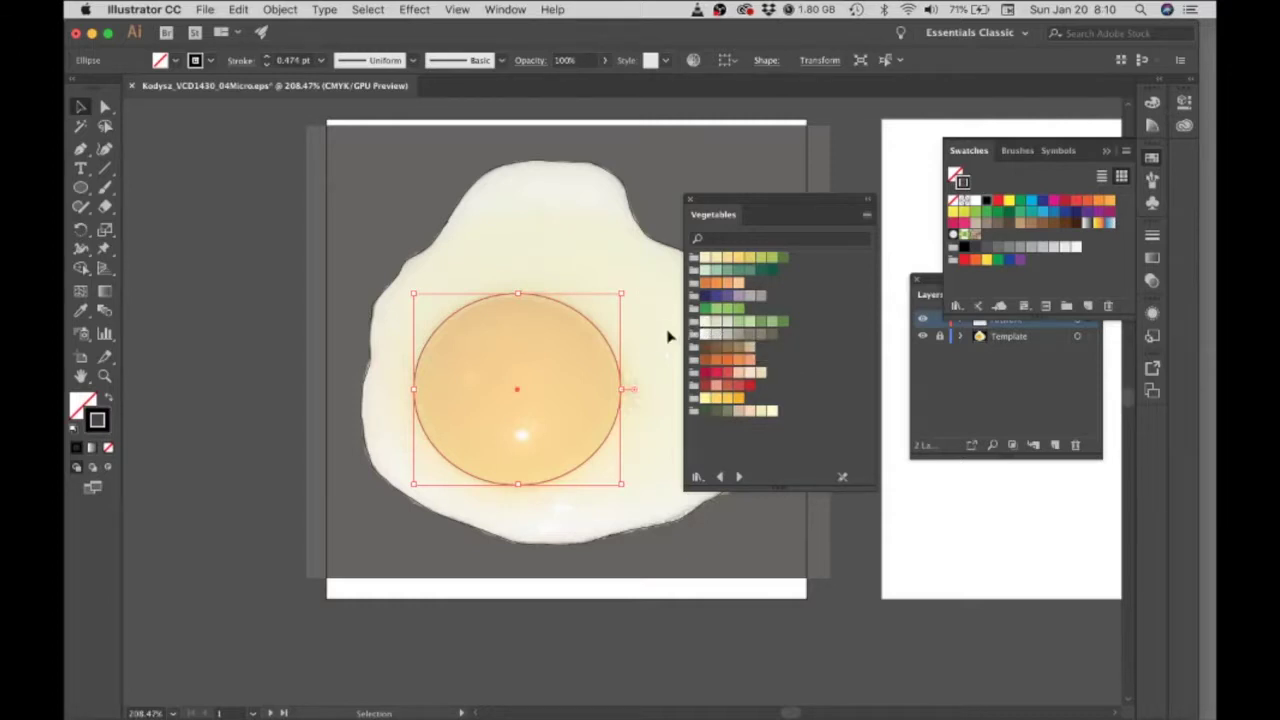
pyautogui.moveTo(722, 204); pyautogui.dragTo(783, 216)
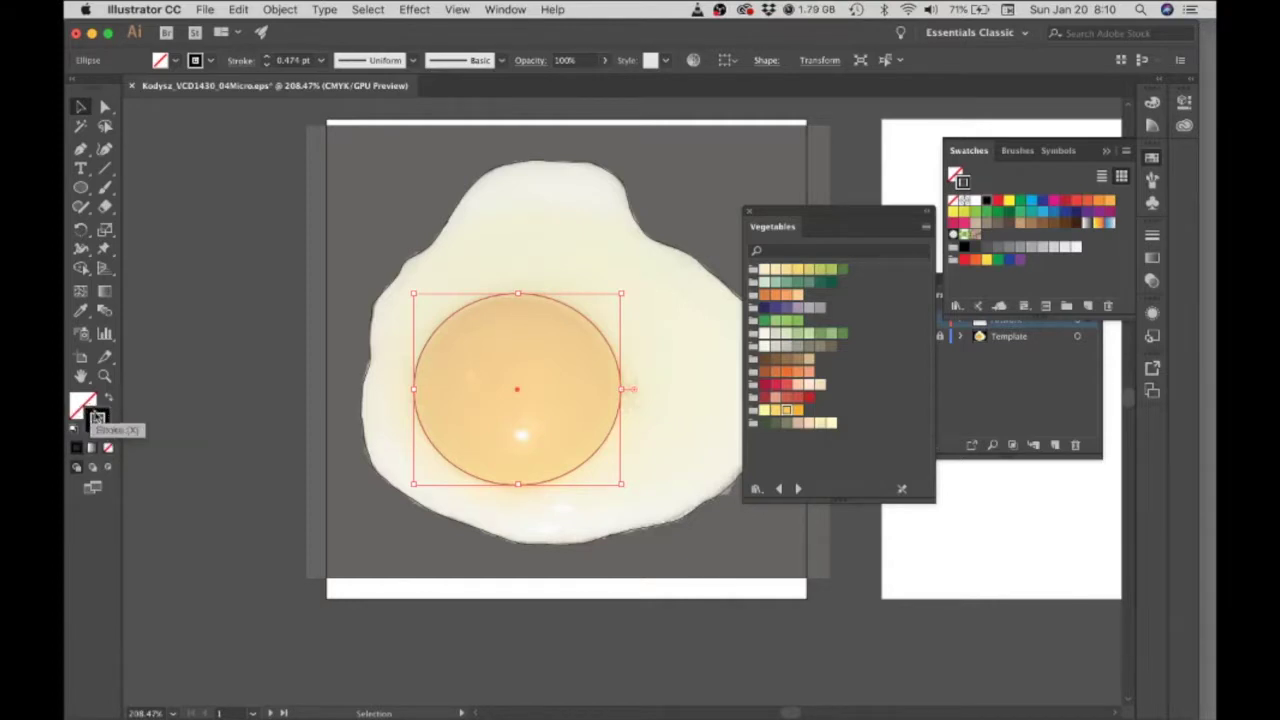
# Set the yolk circle's stroke to None and fill it with the Vegetables golden yellow.
pyautogui.click(99, 416)
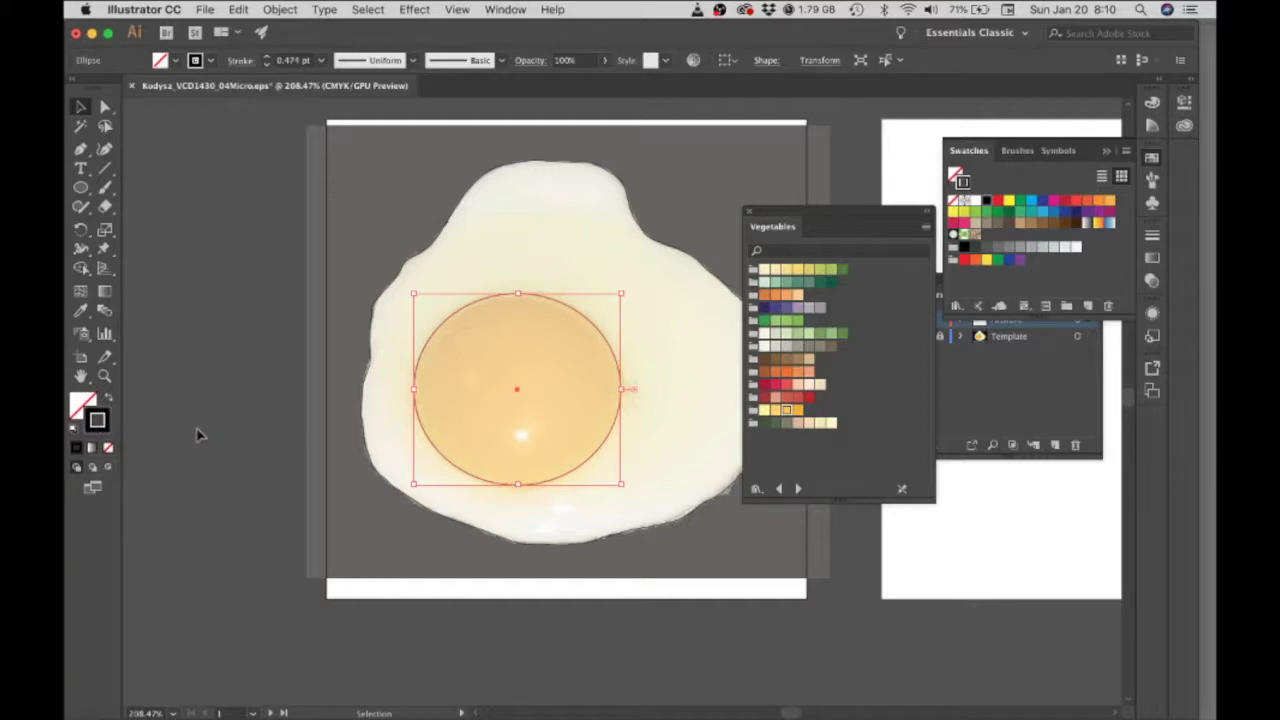
pyautogui.click(108, 448)
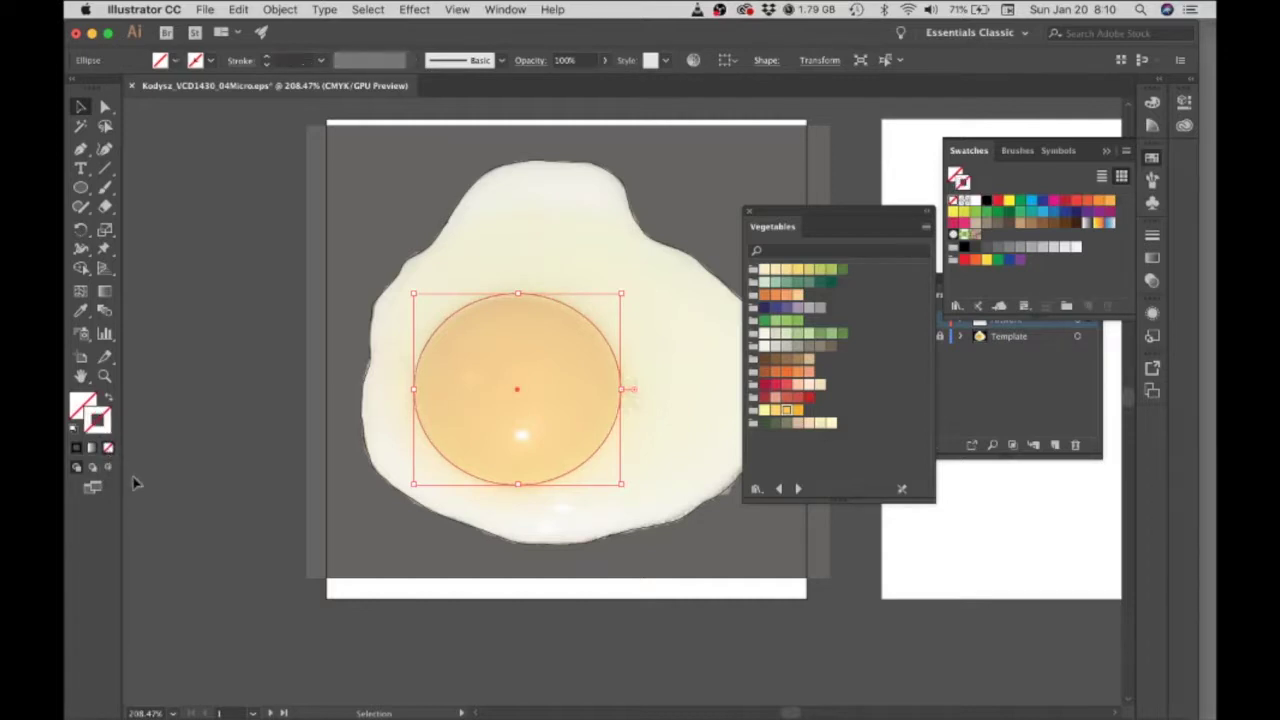
pyautogui.click(77, 403)
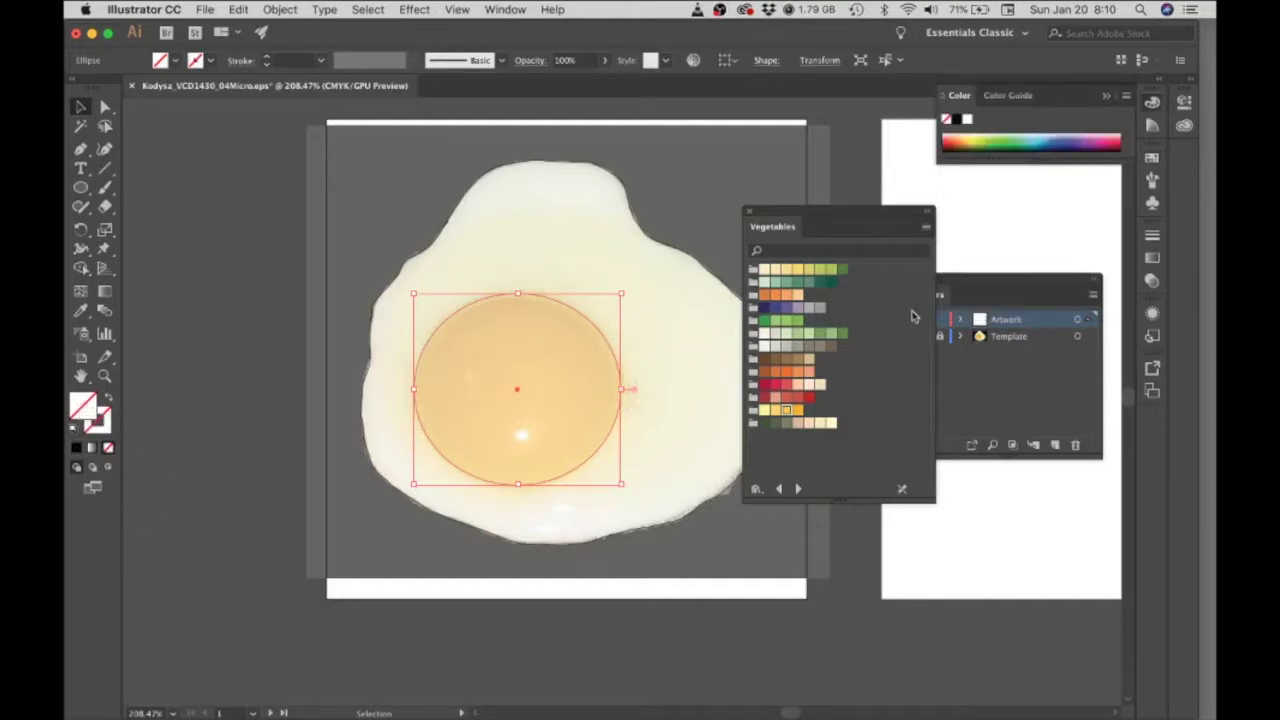
pyautogui.click(786, 411)
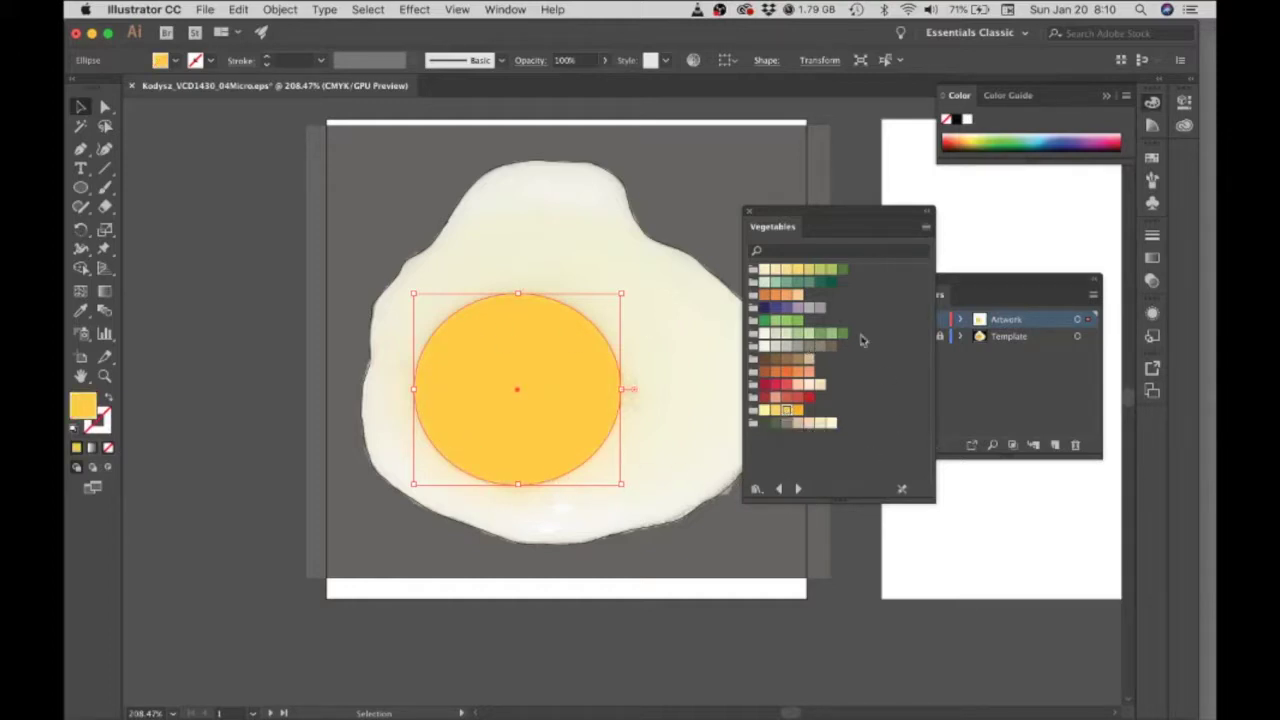
# Give the egg-white shape no stroke and a cream Vegetables fill, then move the library aside.
pyautogui.click(546, 170)
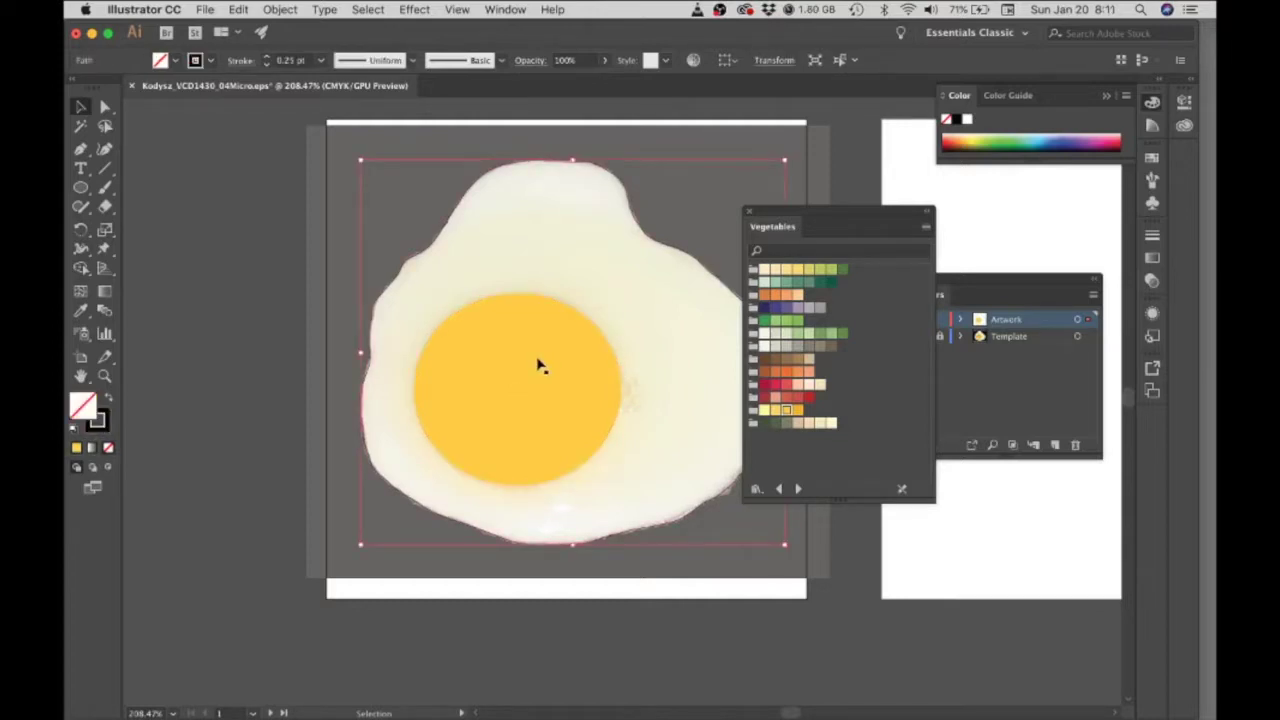
pyautogui.click(101, 420)
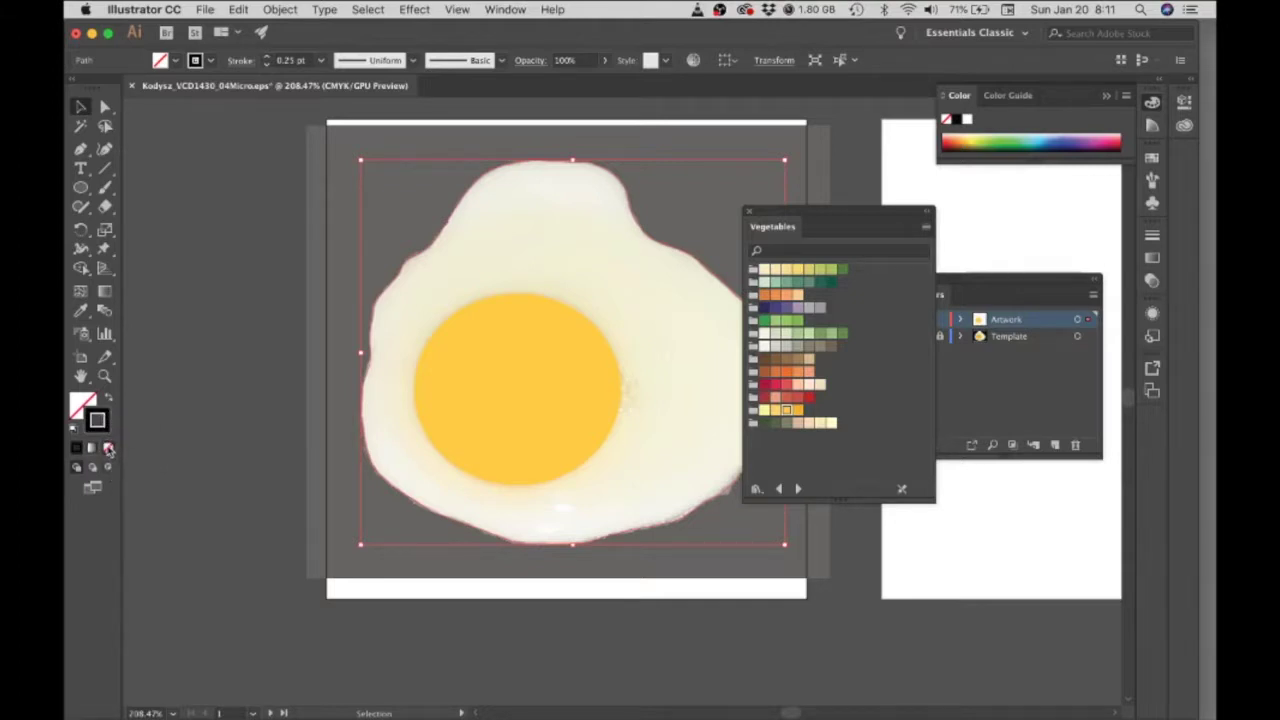
pyautogui.click(108, 449)
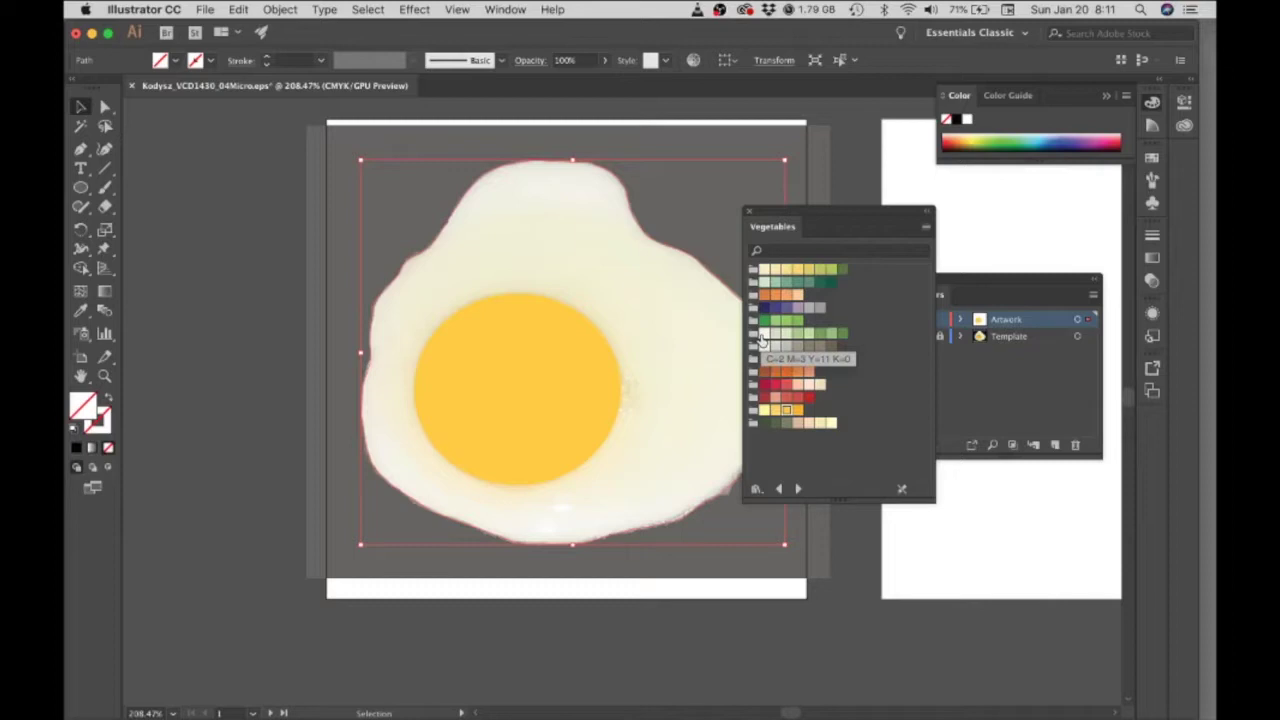
pyautogui.click(762, 340)
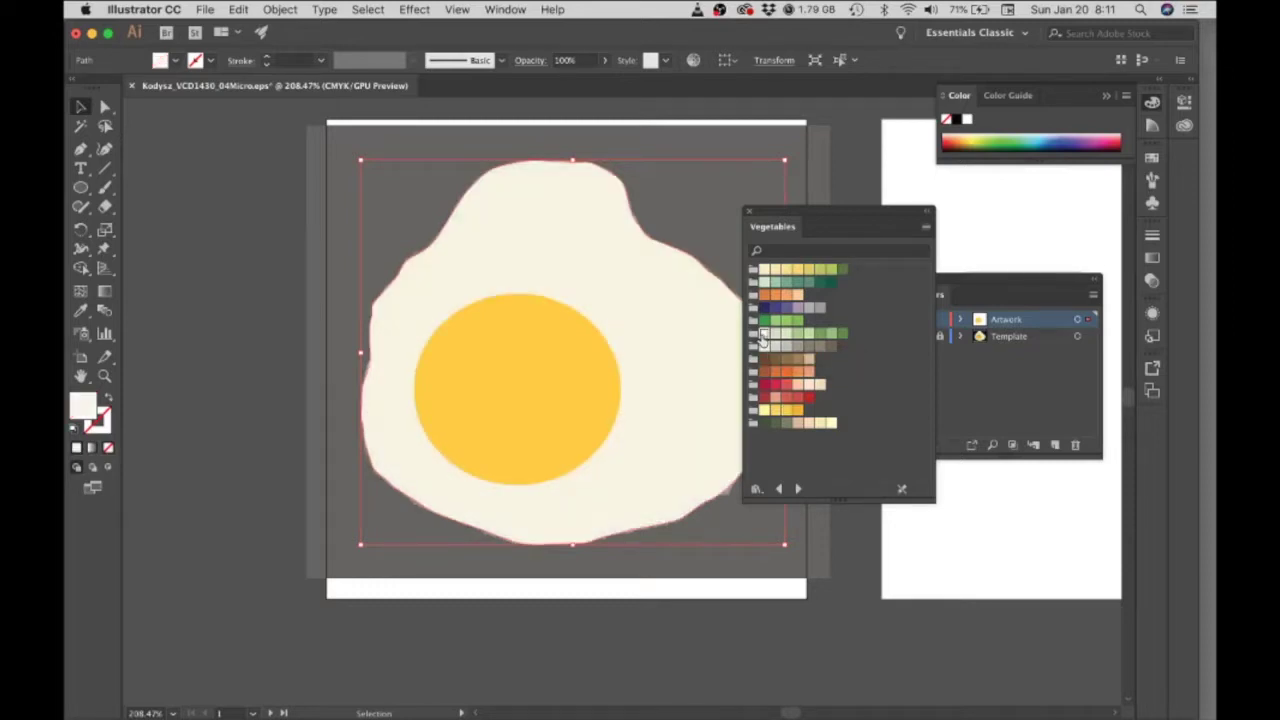
pyautogui.moveTo(790, 216); pyautogui.dragTo(869, 216)
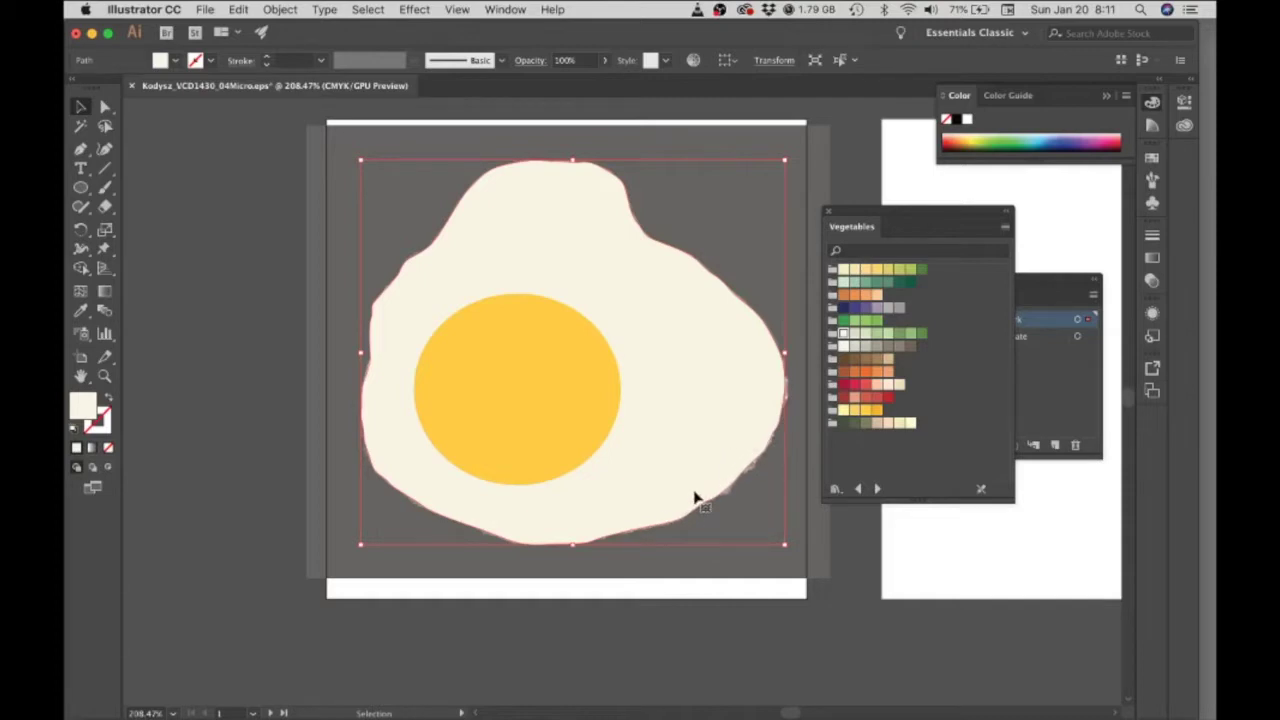
pyautogui.moveTo(908, 218); pyautogui.dragTo(954, 349)
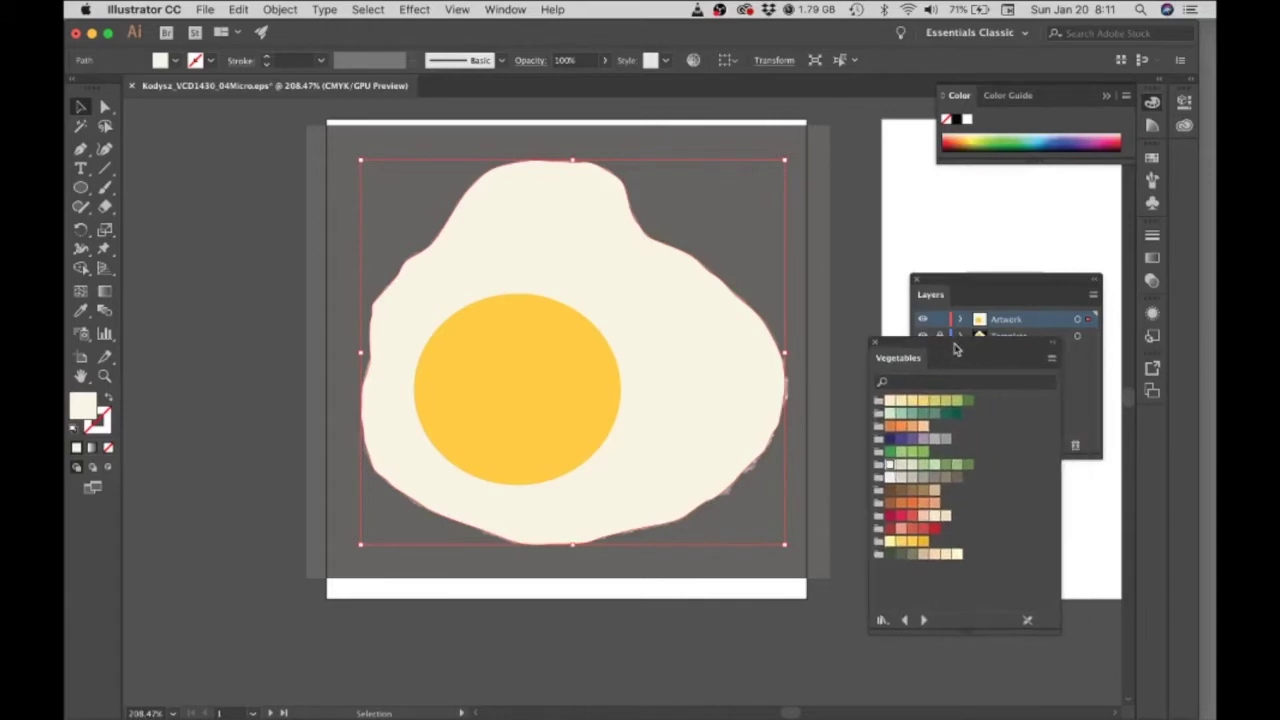
# Bring the Layers panel forward and rename the Artwork layer to 'Egg White'.
pyautogui.click(960, 284)
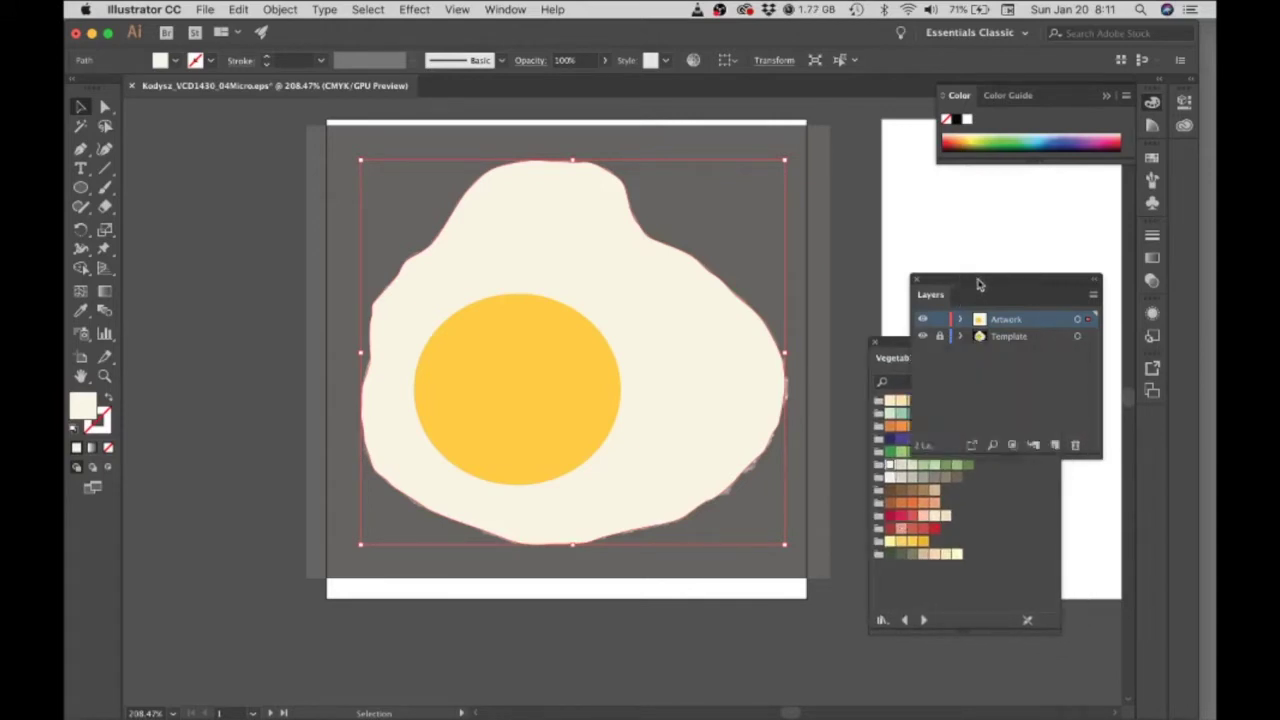
pyautogui.moveTo(982, 285); pyautogui.dragTo(952, 237)
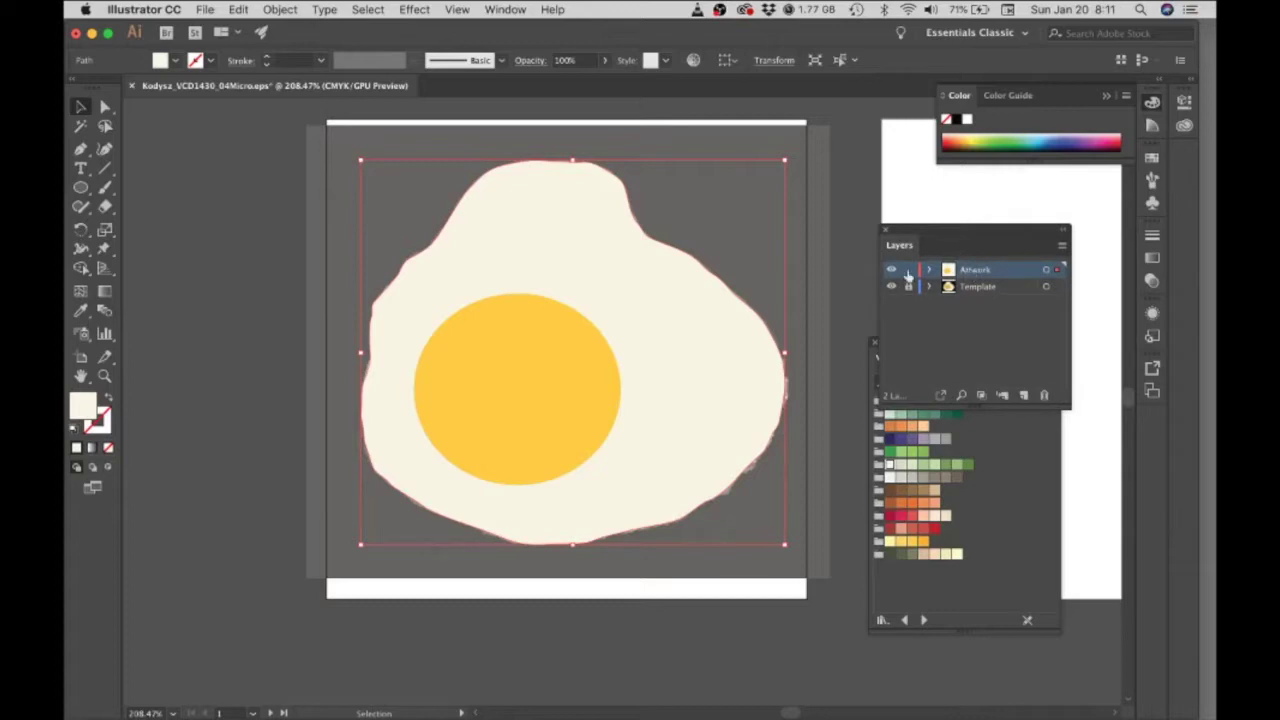
pyautogui.doubleClick(979, 271)
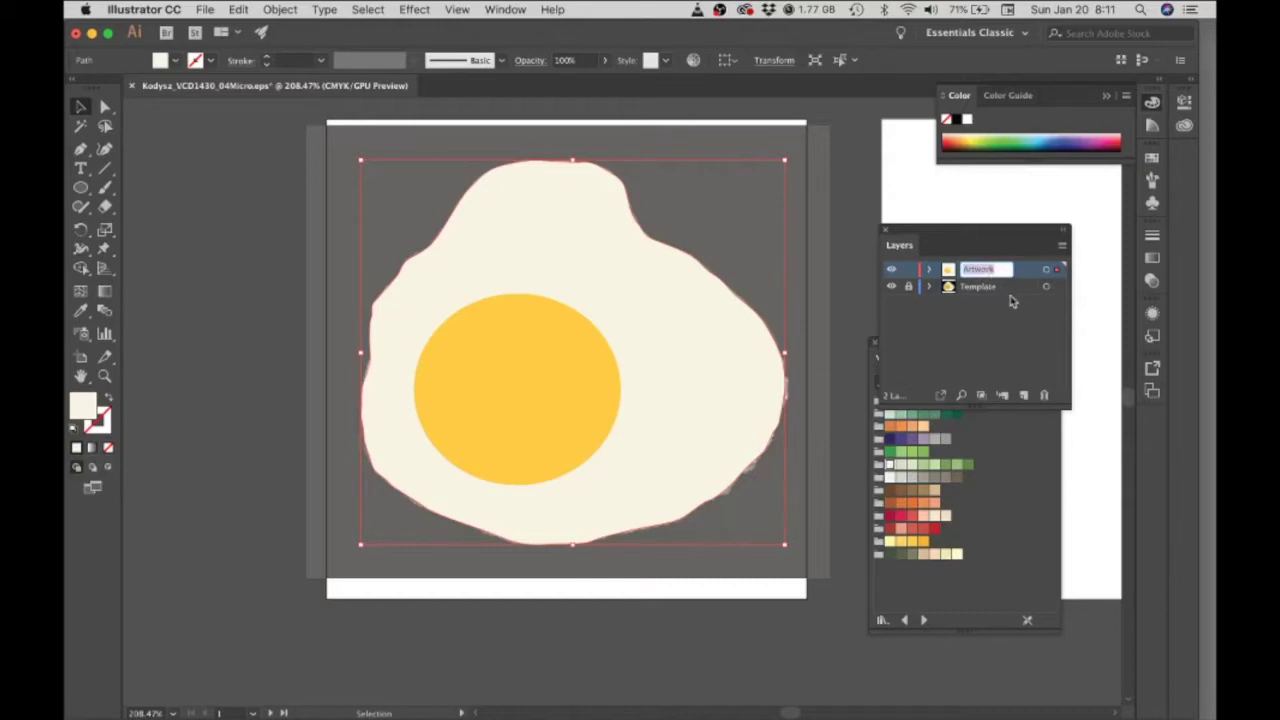
pyautogui.write('Egg White')
pyautogui.press('Return')
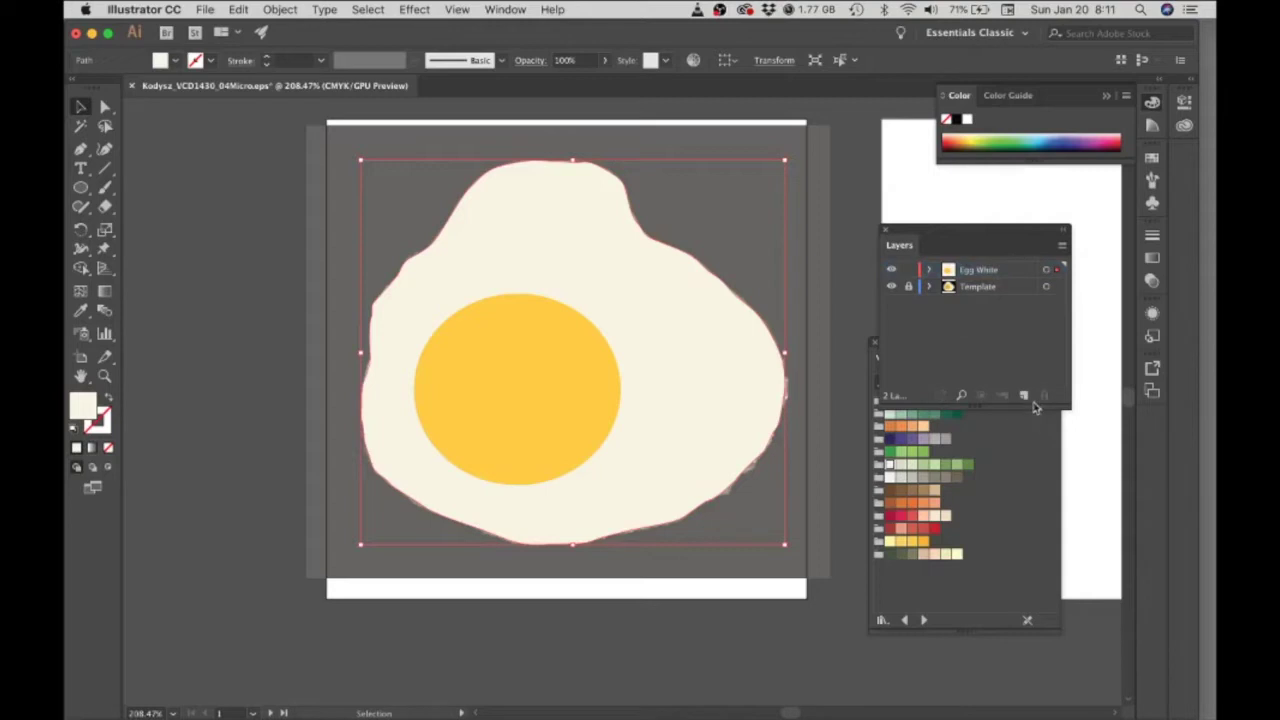
# Add a new layer above it and name it 'Egg Yolk'.
pyautogui.click(1023, 395)
pyautogui.doubleClick(973, 270)
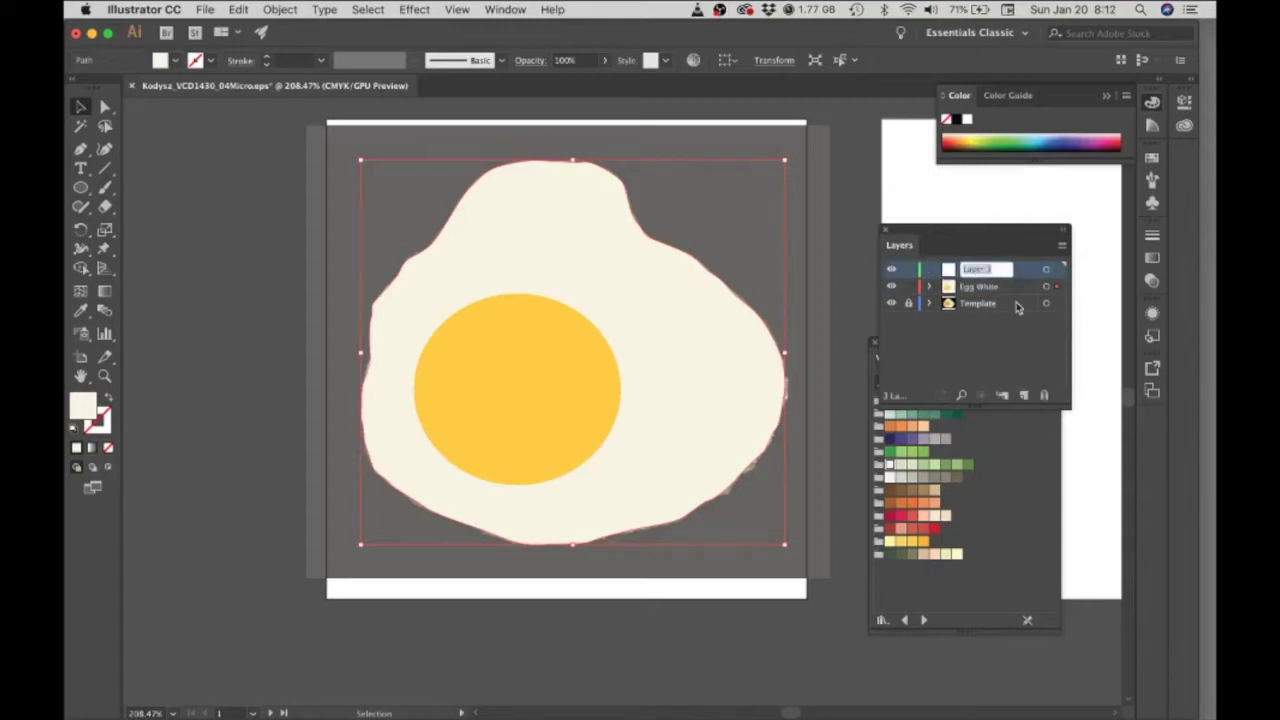
pyautogui.write('Ygg Yolk')
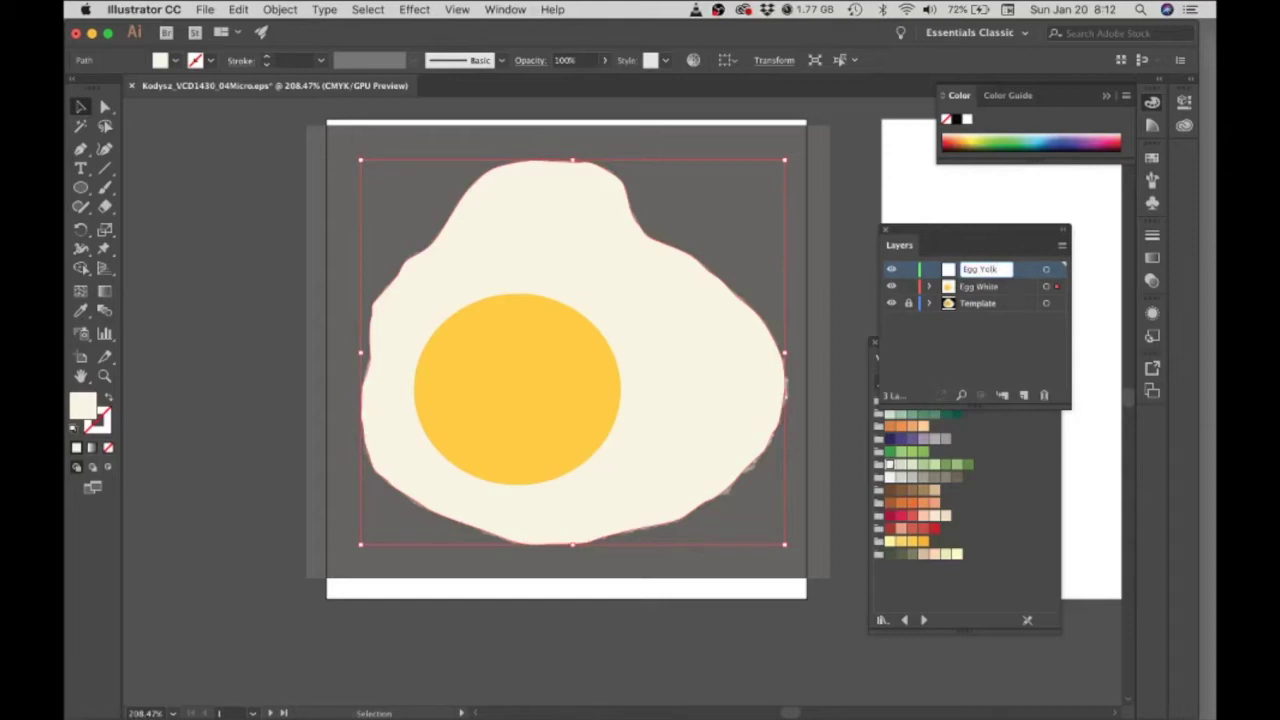
pyautogui.click(972, 358)
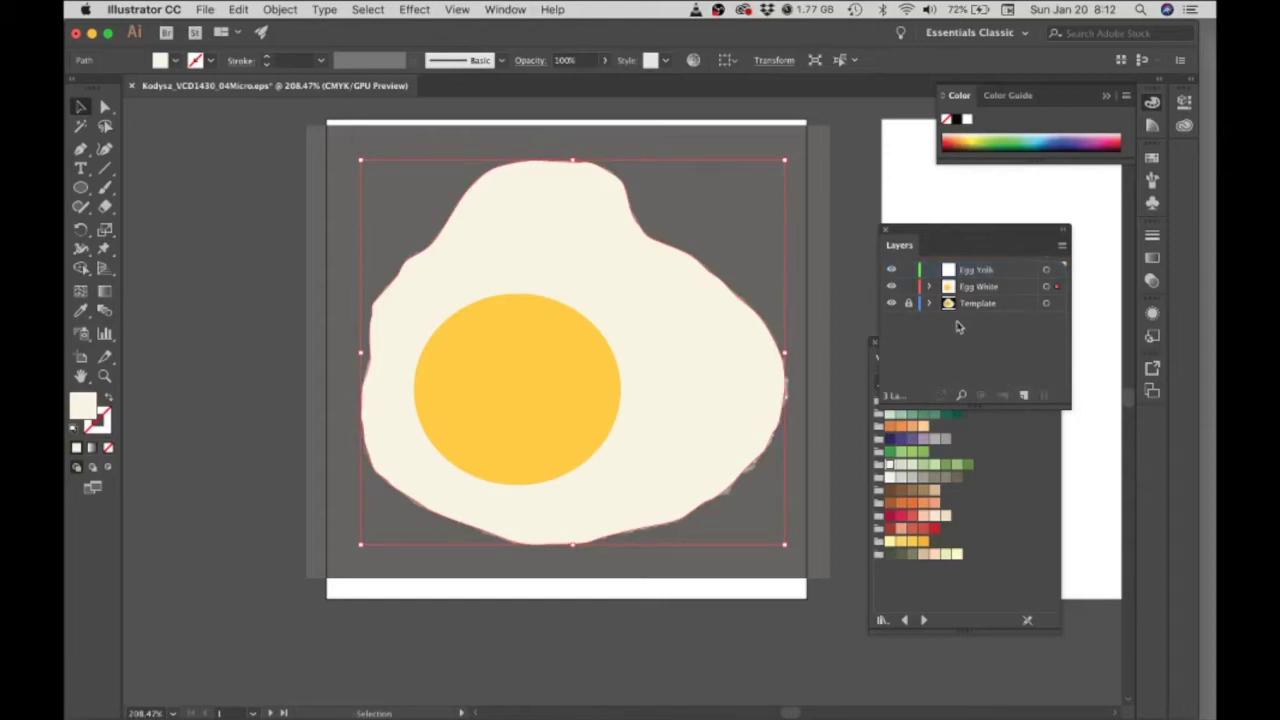
# Cut the yolk circle, lock Egg White, and paste the yolk in front on the Egg Yolk layer.
pyautogui.click(570, 382)
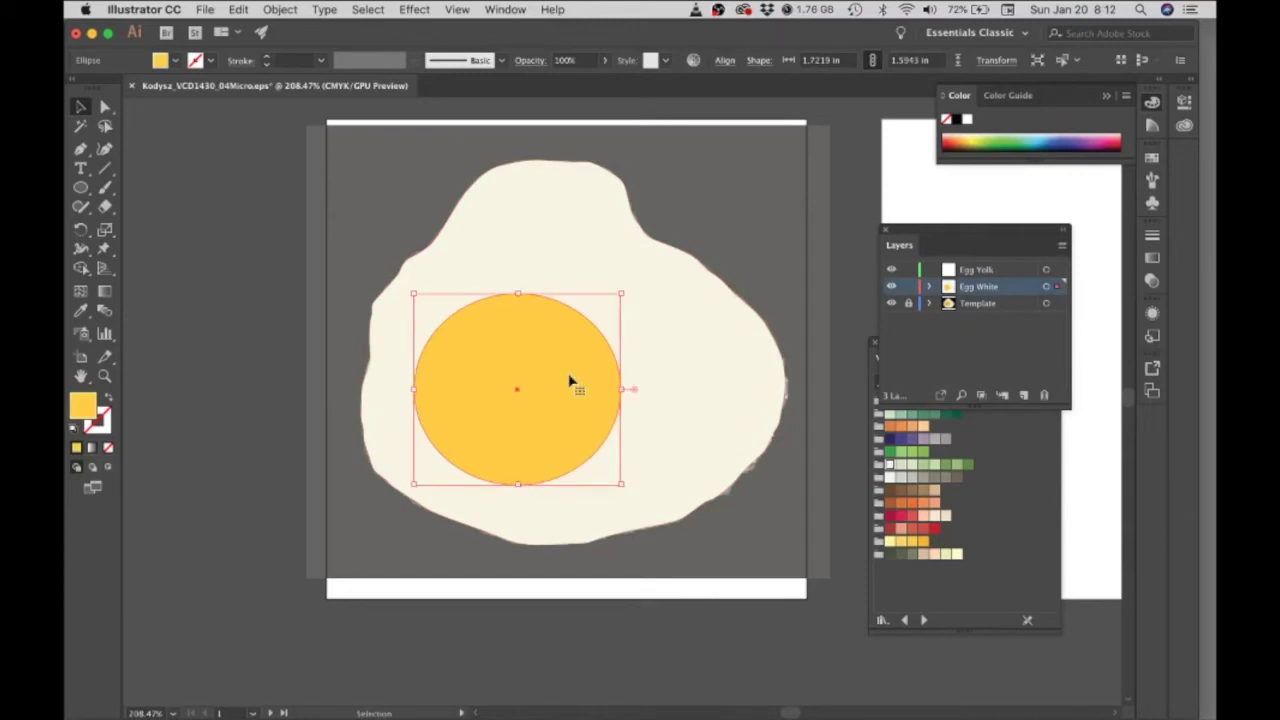
pyautogui.press('super+x')
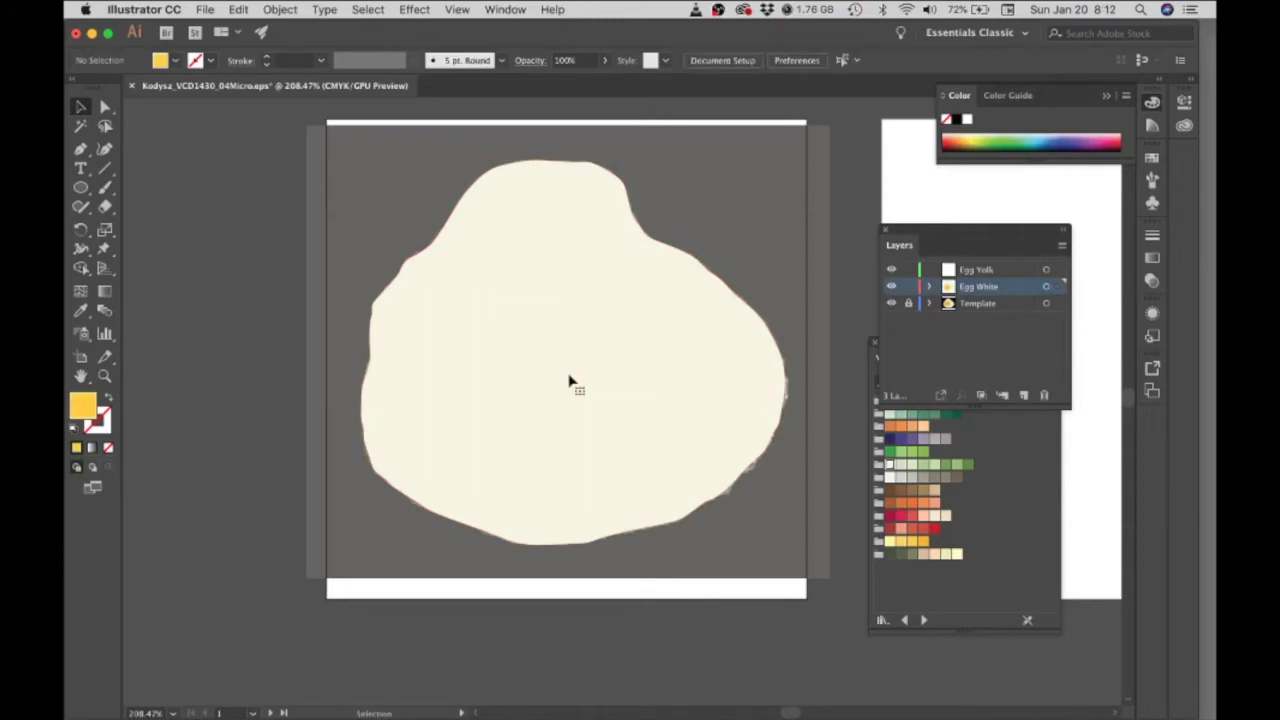
pyautogui.click(909, 287)
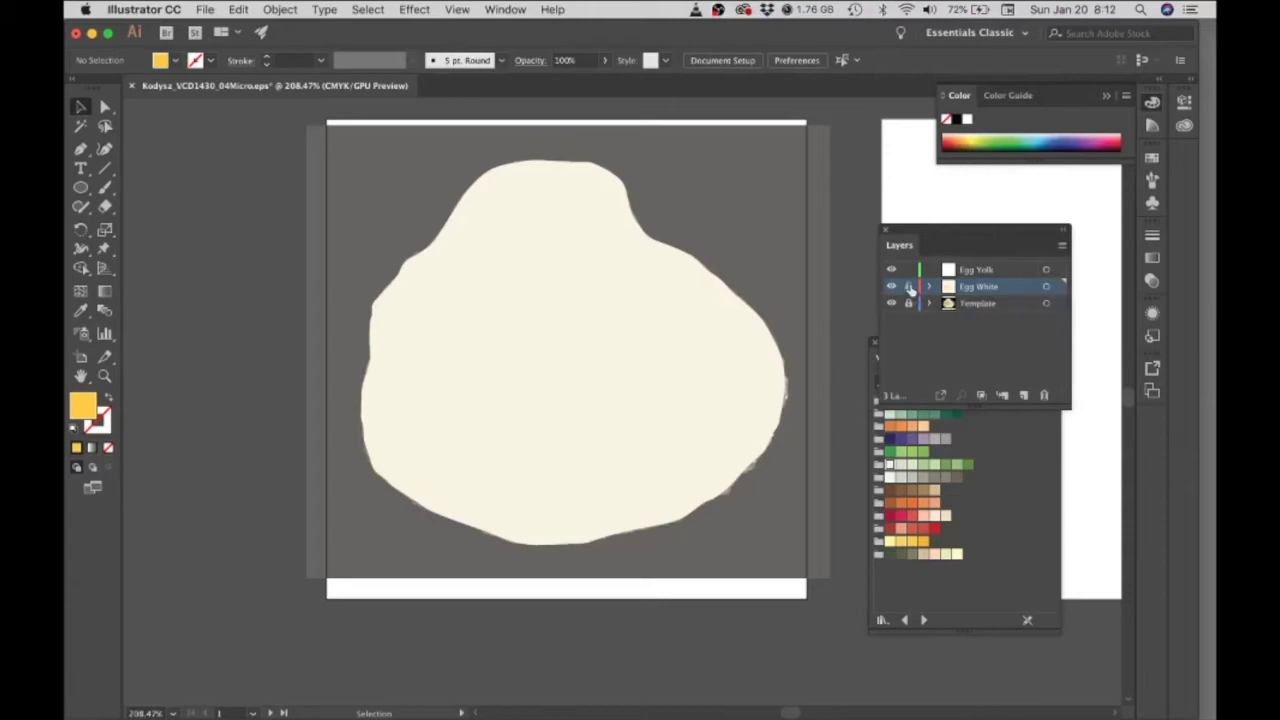
pyautogui.click(964, 272)
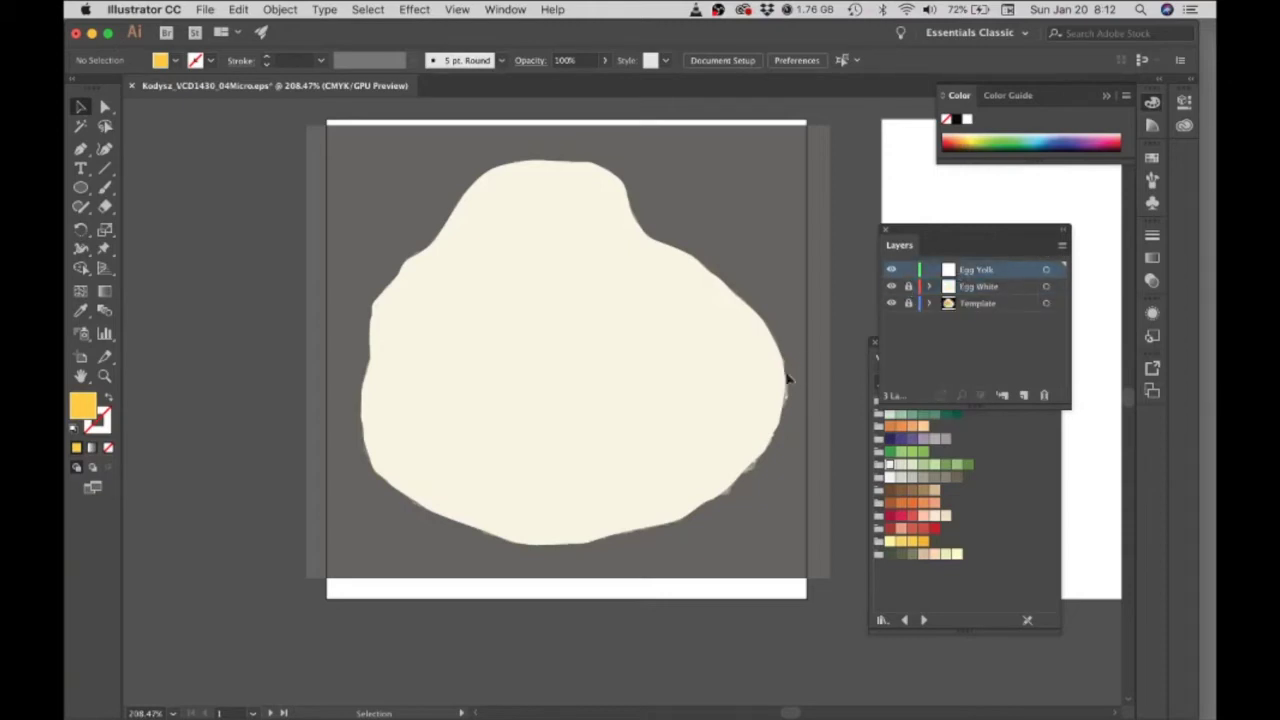
pyautogui.press('super')
pyautogui.press('super+f')
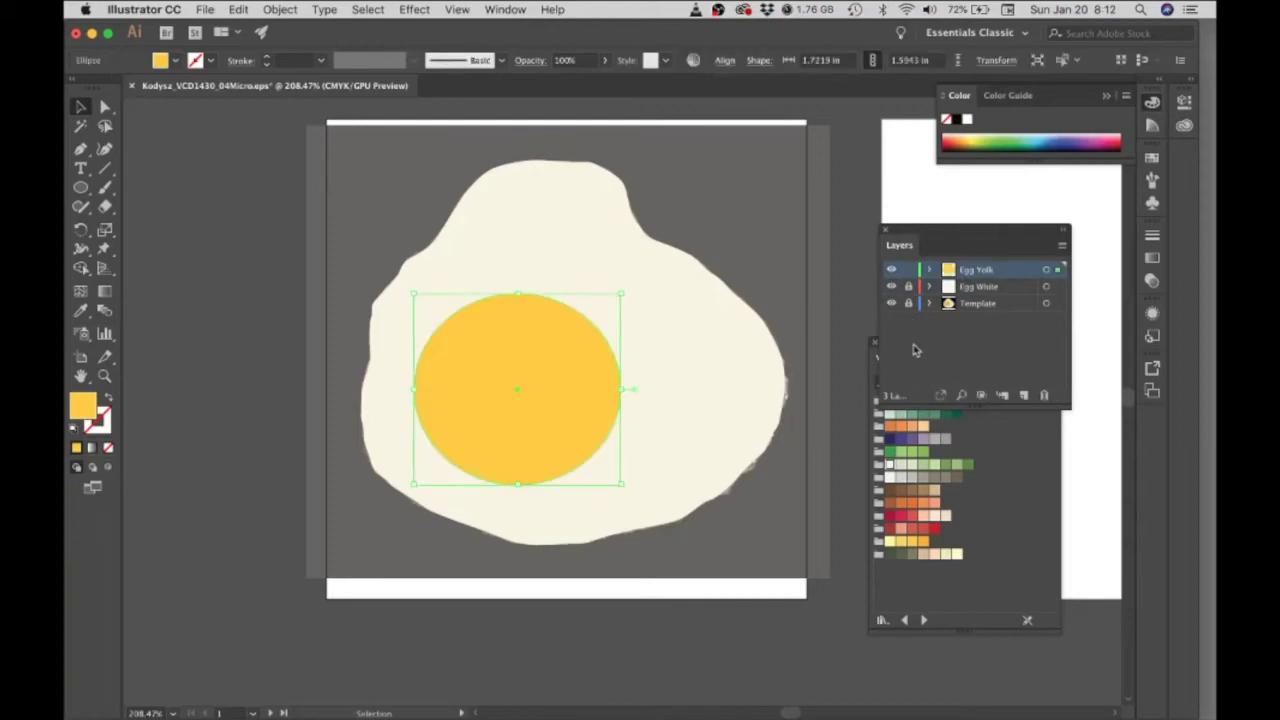
# Toggle the Egg White and Egg Yolk layers' visibility to check them, then hide the Template layer.
pyautogui.click(891, 286)
pyautogui.click(891, 286)
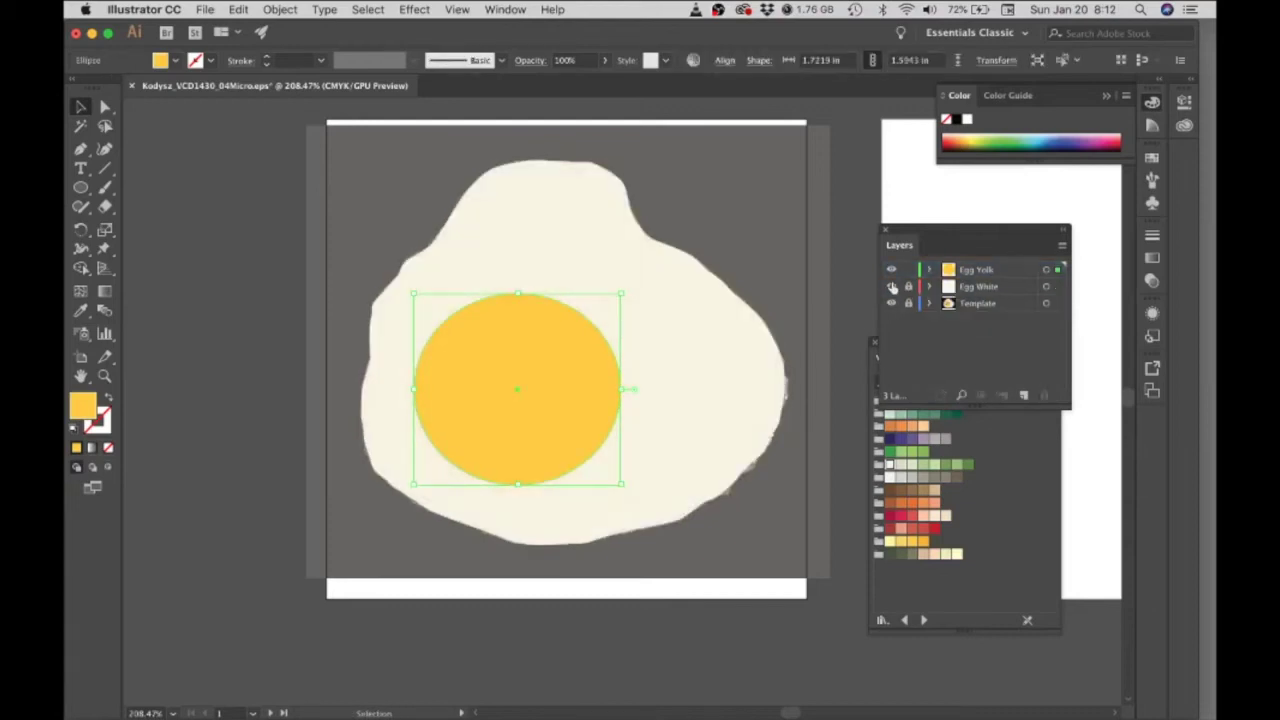
pyautogui.click(891, 270)
pyautogui.click(891, 270)
pyautogui.click(891, 286)
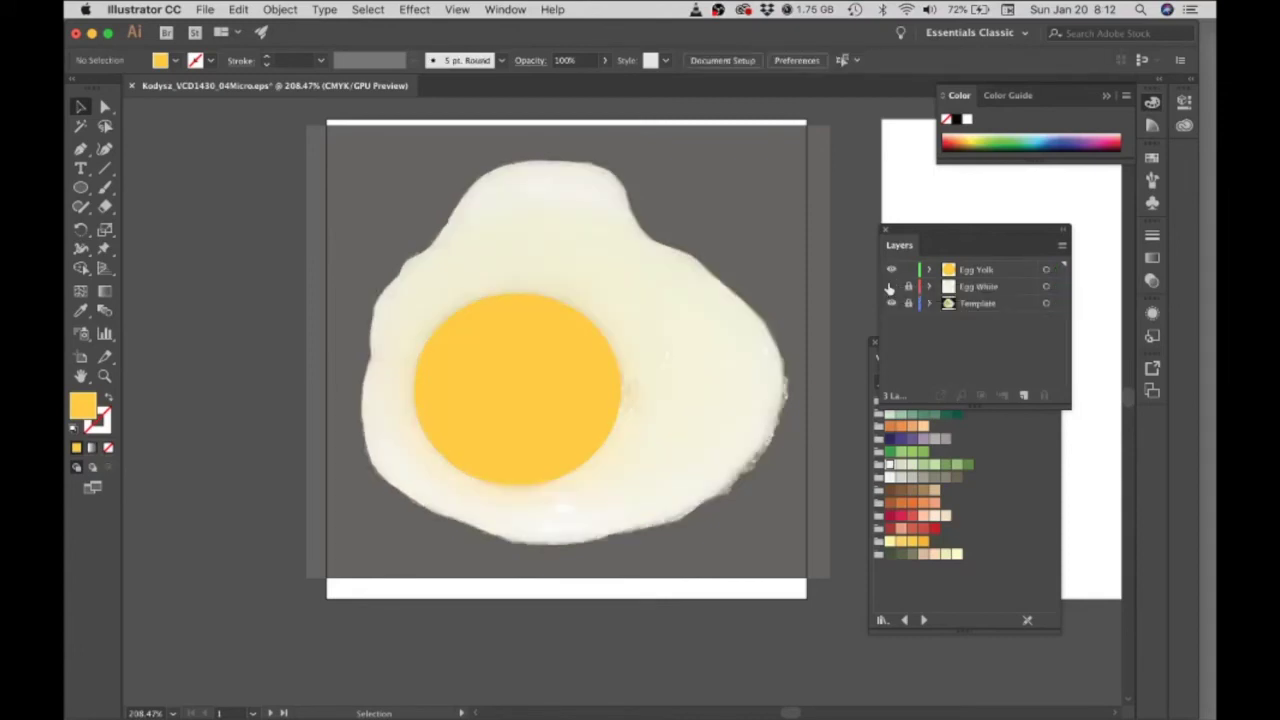
pyautogui.click(891, 286)
pyautogui.click(891, 270)
pyautogui.click(891, 270)
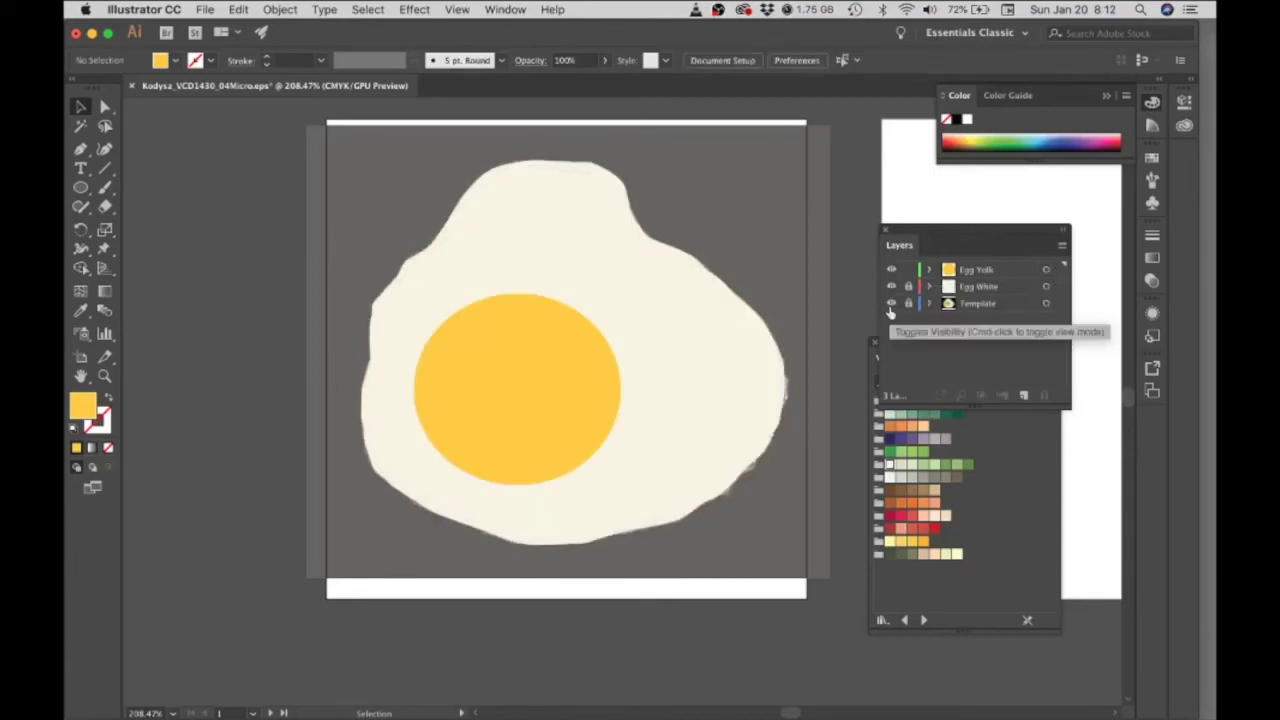
pyautogui.click(891, 305)
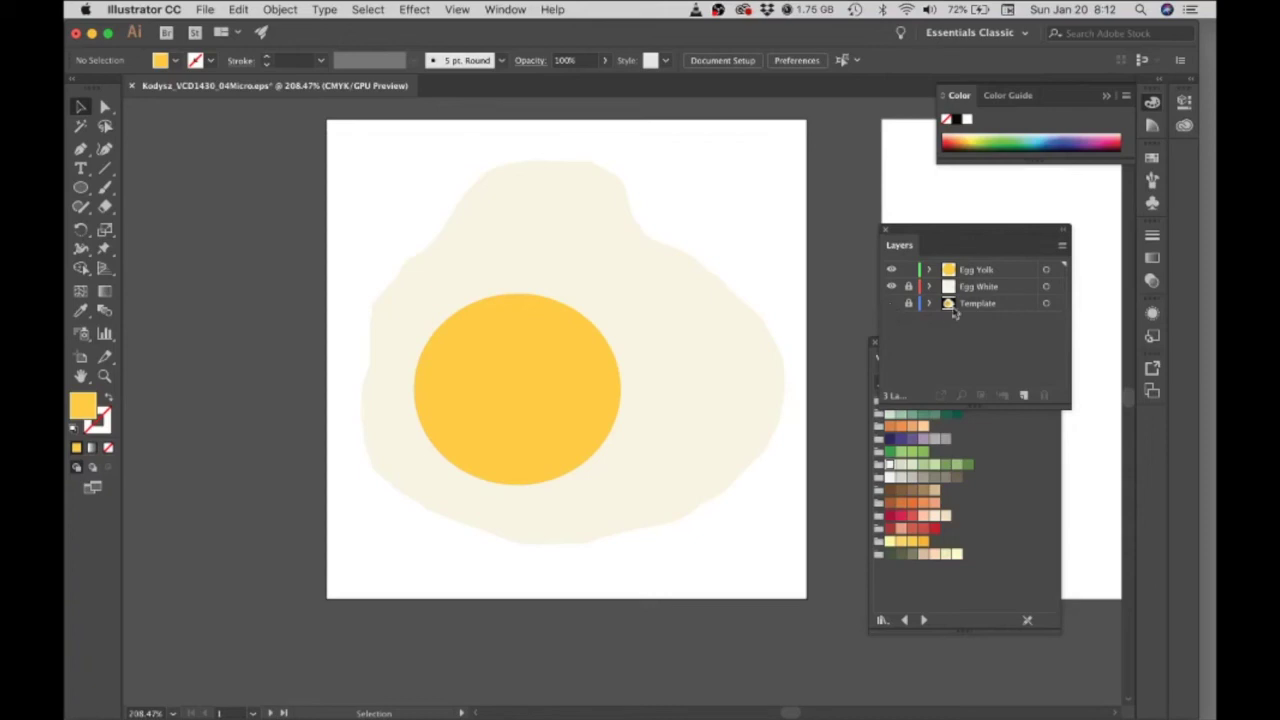